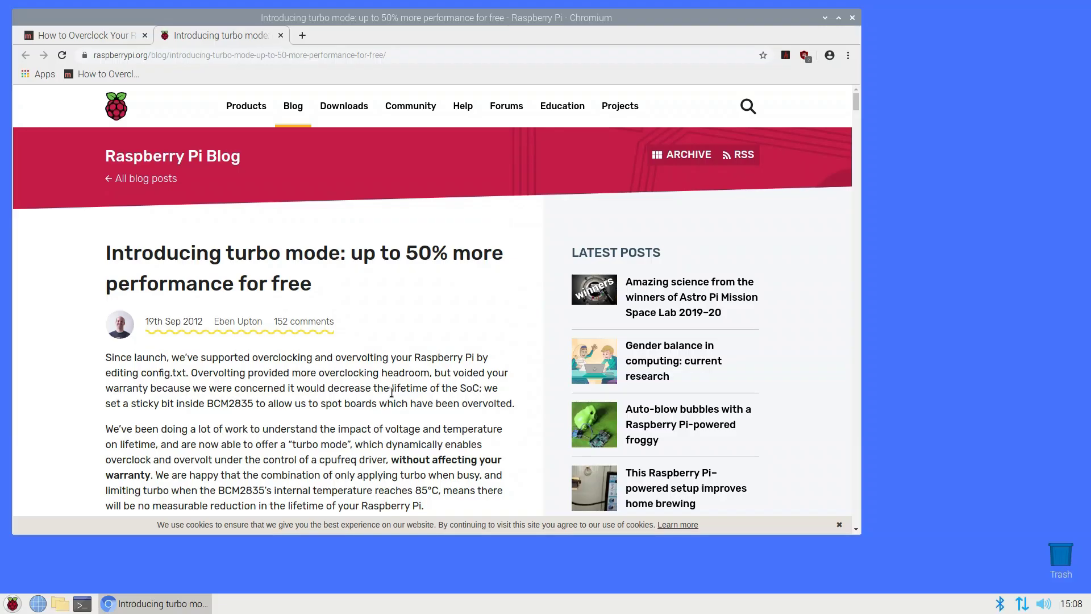
Scroll the turbo mode post to the BYTEmark results for the old and 1GHz turbo images.
scroll(392, 392, "down", 3)
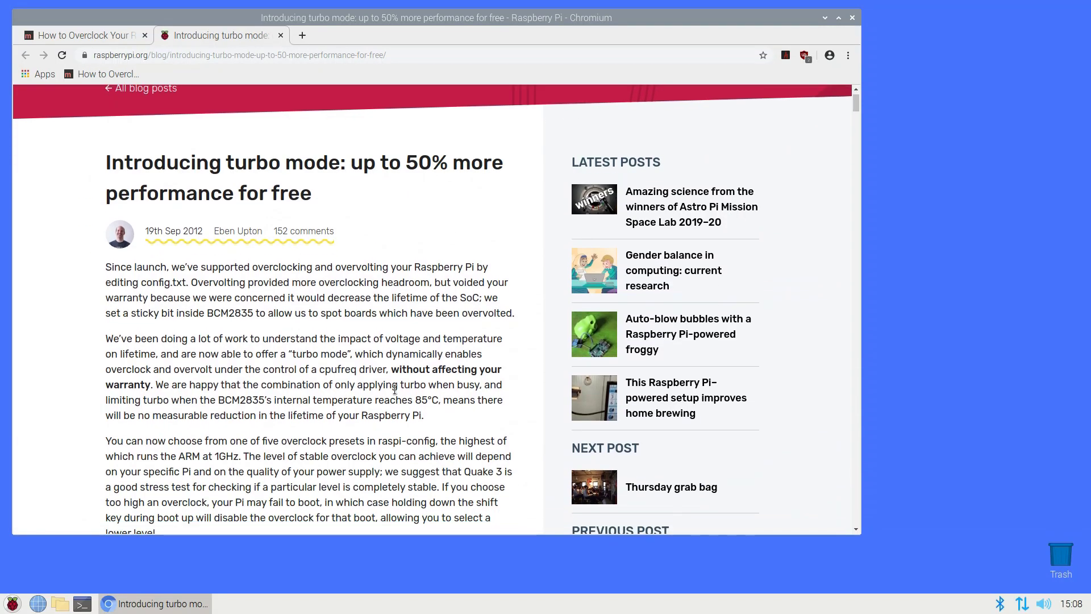
scroll(395, 390, "down", 4)
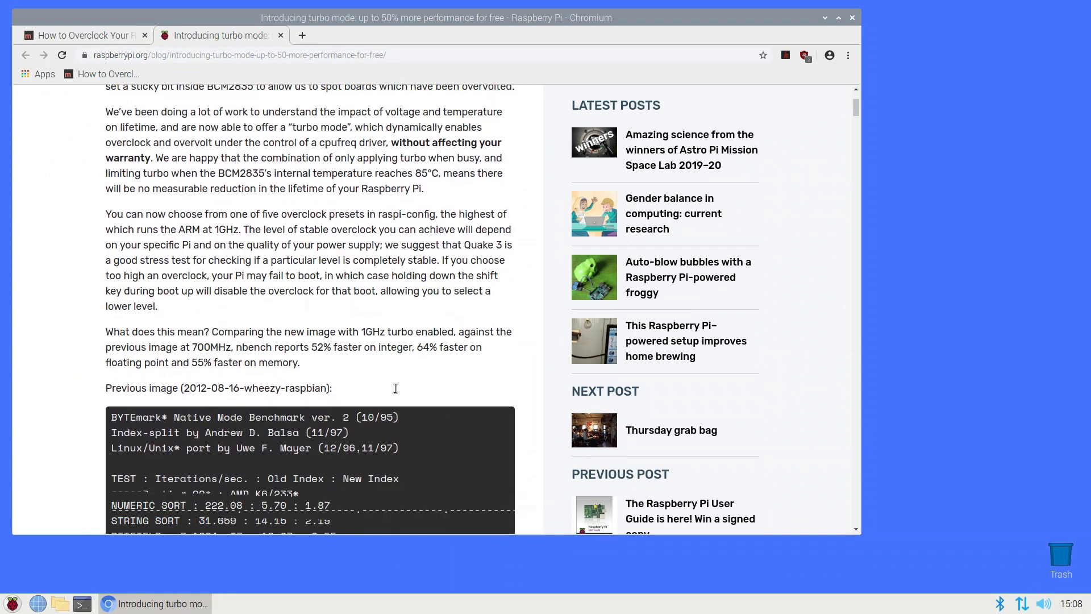
scroll(398, 392, "down", 6)
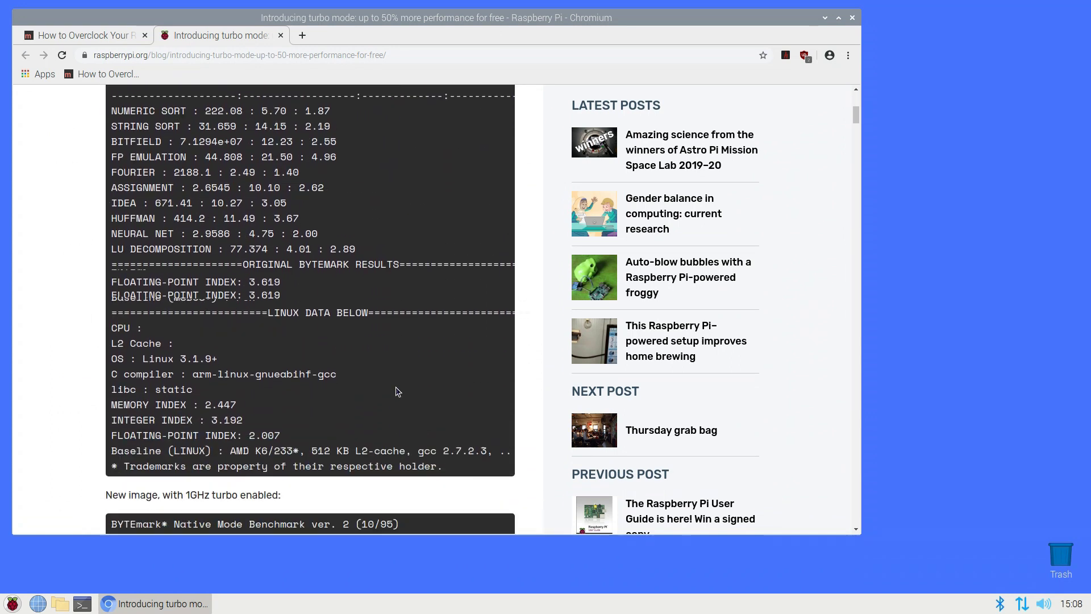
scroll(398, 392, "down", 5)
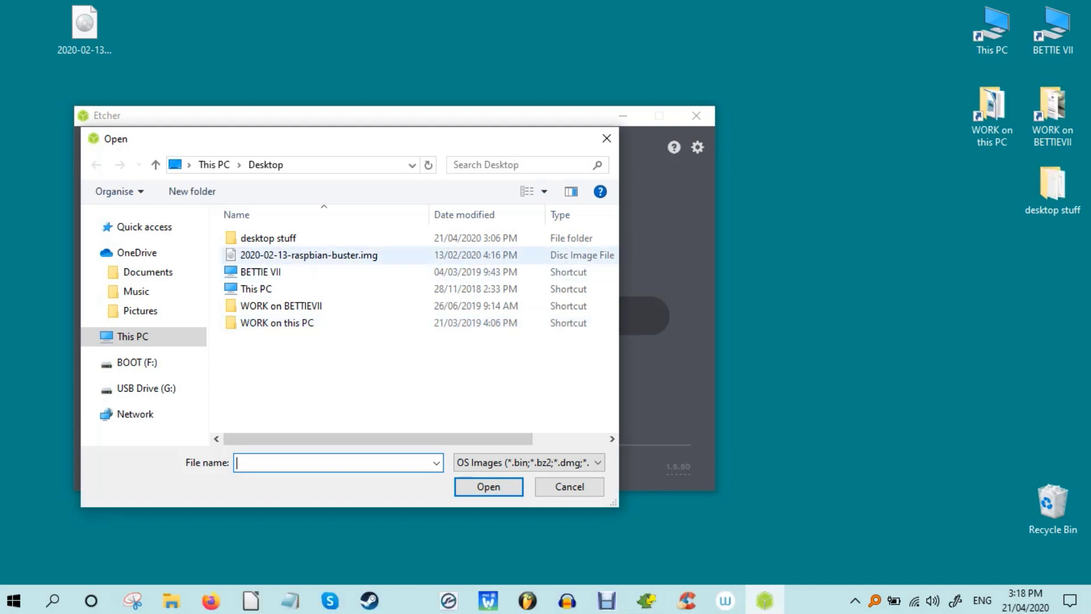
Choose 2020-02-13-raspbian-buster.img as the image to flash.
left_click(309, 255)
key("Return")
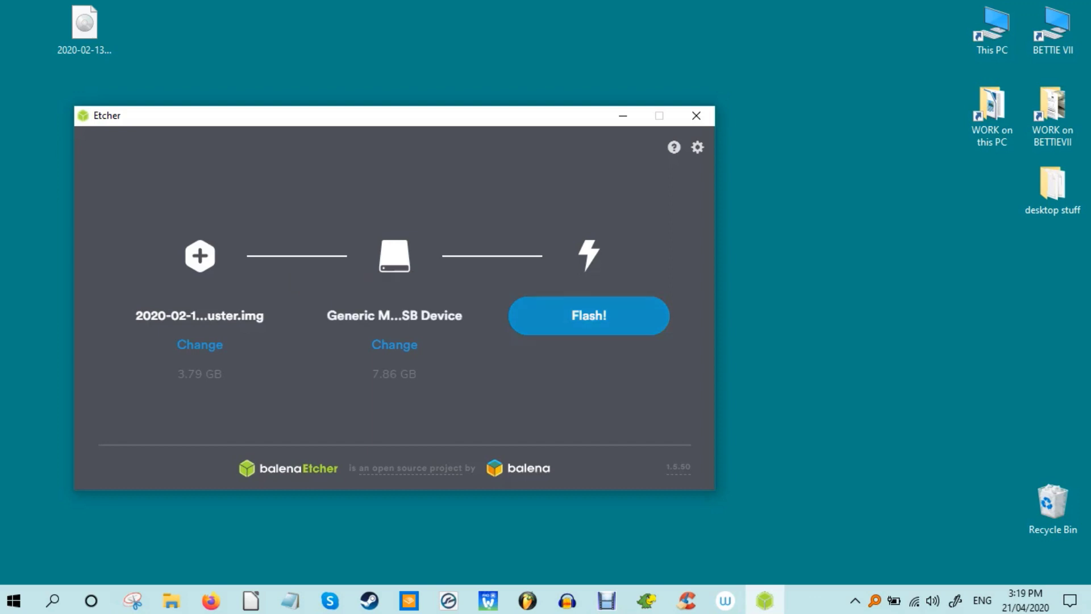
Start flashing the Raspbian image to the 7.86 GB USB drive.
left_click(588, 315)
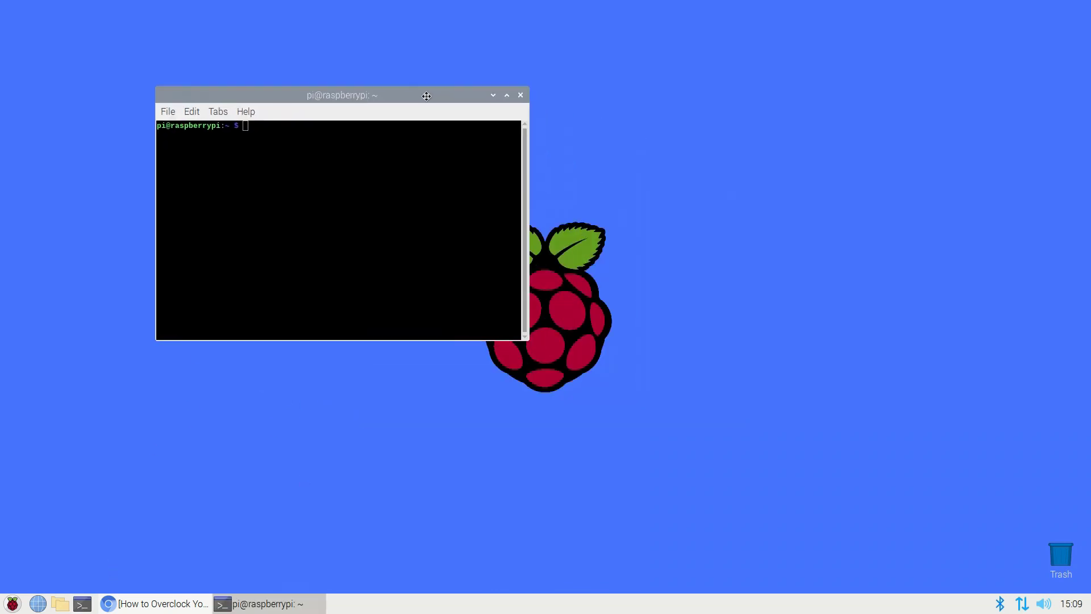
Enlarge the terminal window and run sudo apt update.
left_click_drag(446, 306, 586, 481)
right_click(272, 129)
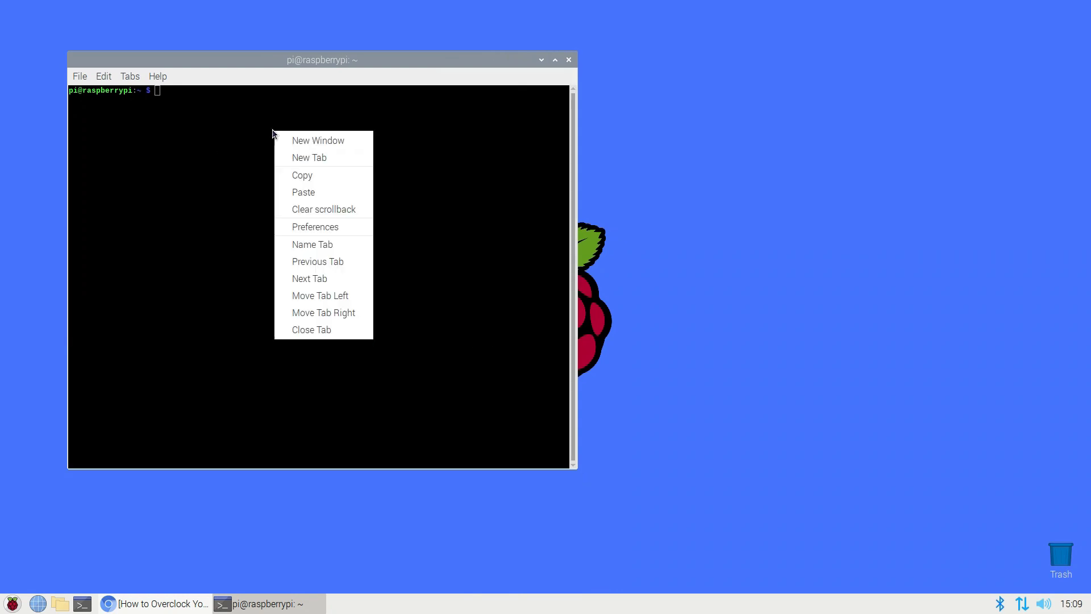
left_click(336, 187)
key("Return")
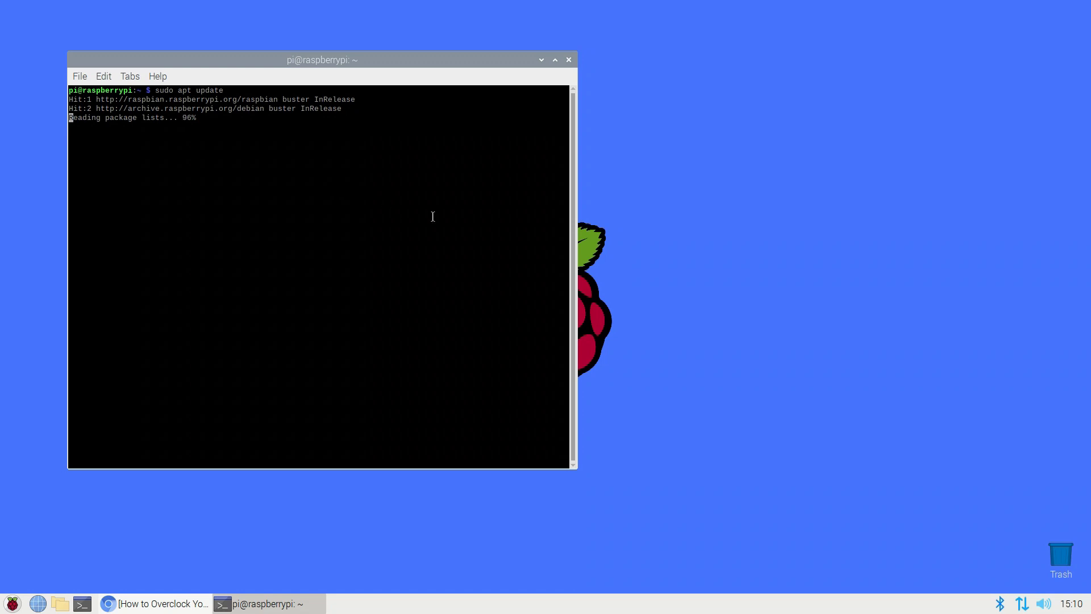
Run sudo apt dist-upgrade, then paste sudo rpi-update at the prompt.
right_click(447, 236)
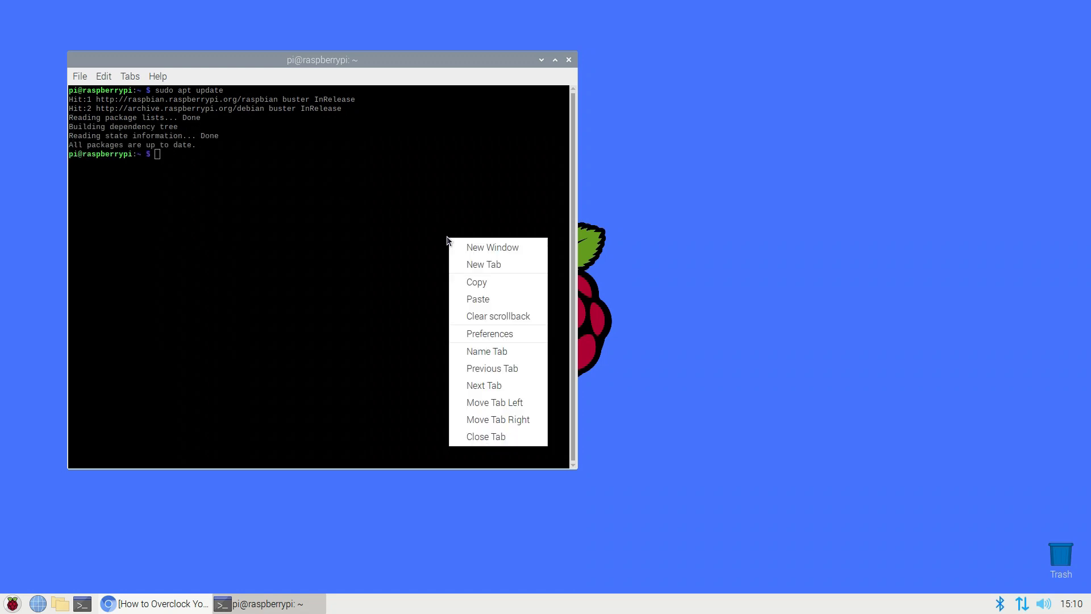
left_click(509, 297)
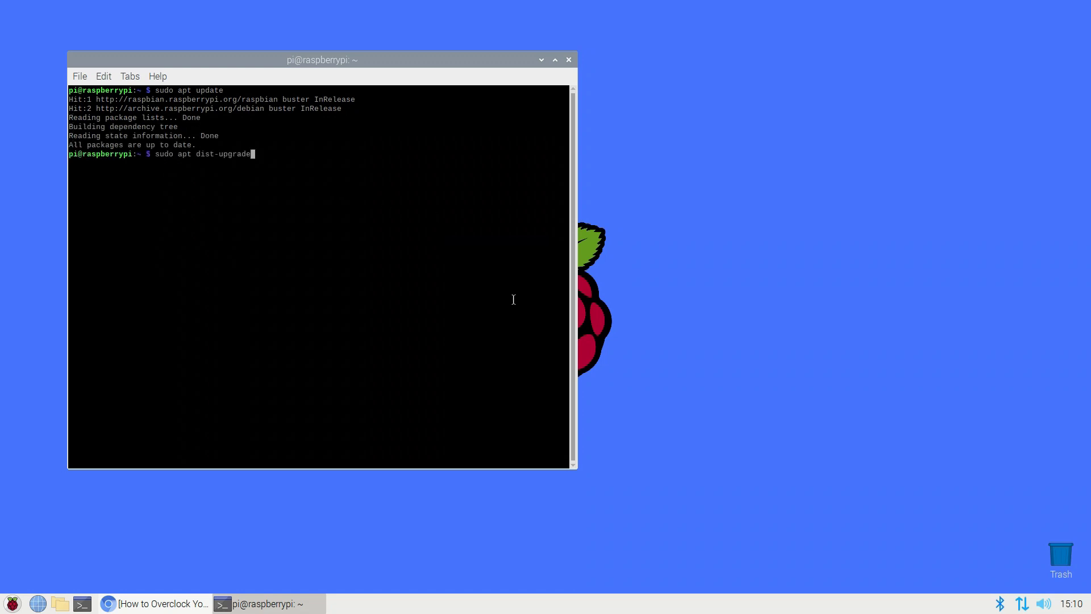
key("Return")
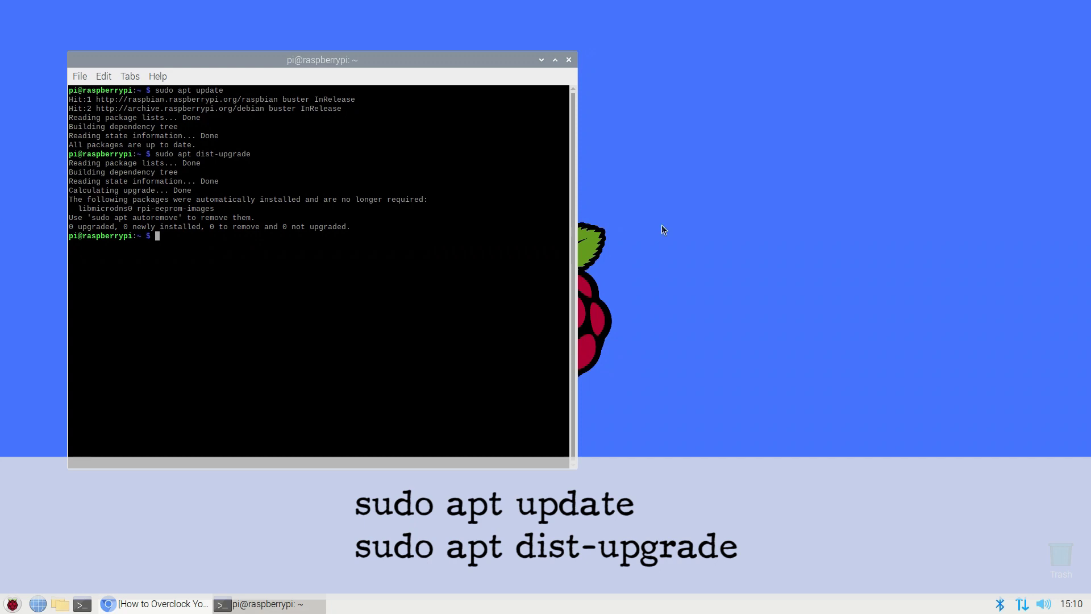
right_click(544, 277)
left_click(574, 332)
Run sudo rpi-update and answer y to proceed with the firmware download.
key("Return")
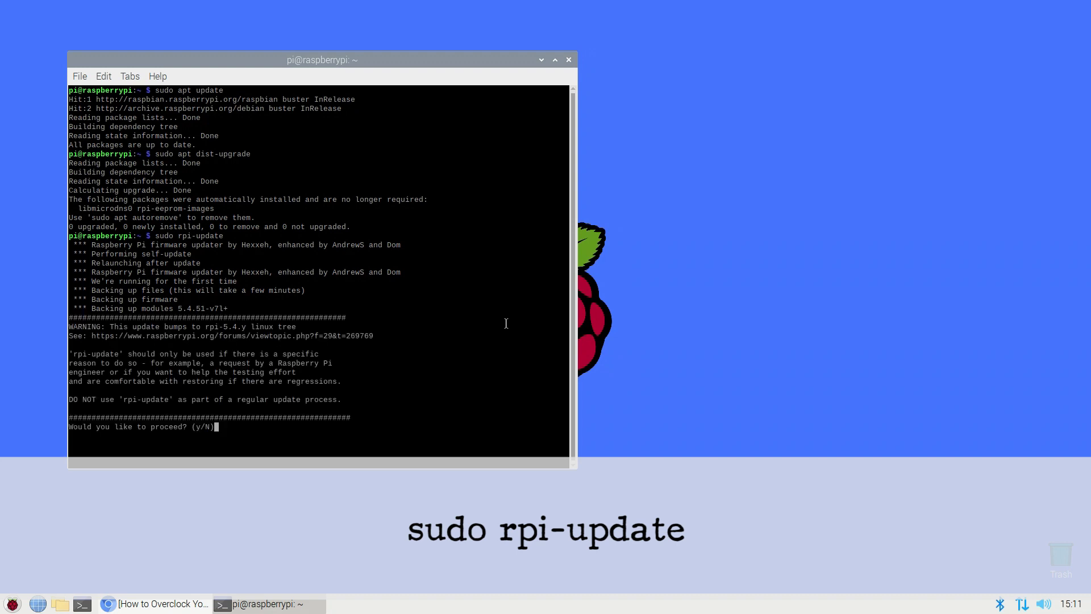
key("y")
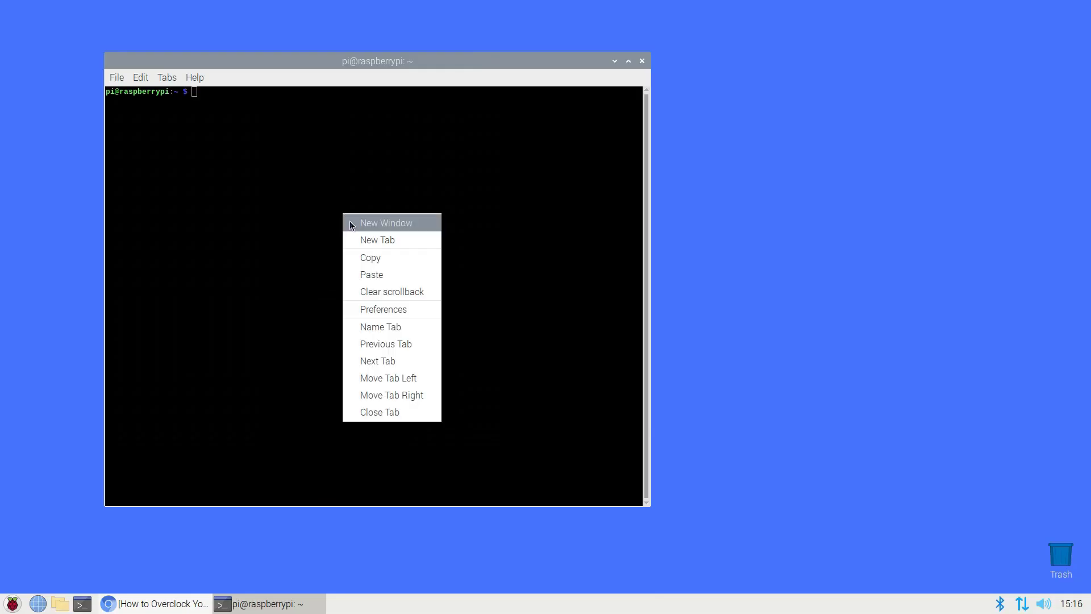
Install sysbench 0.4.12 via sudo apt-get install sysbench, confirming with y.
left_click(401, 273)
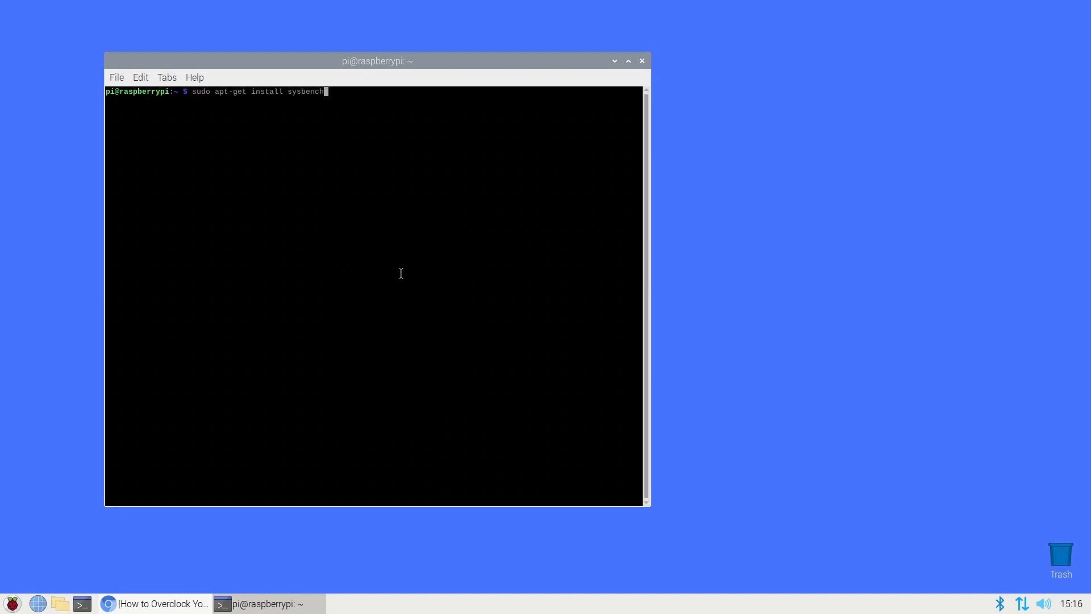
key("Return")
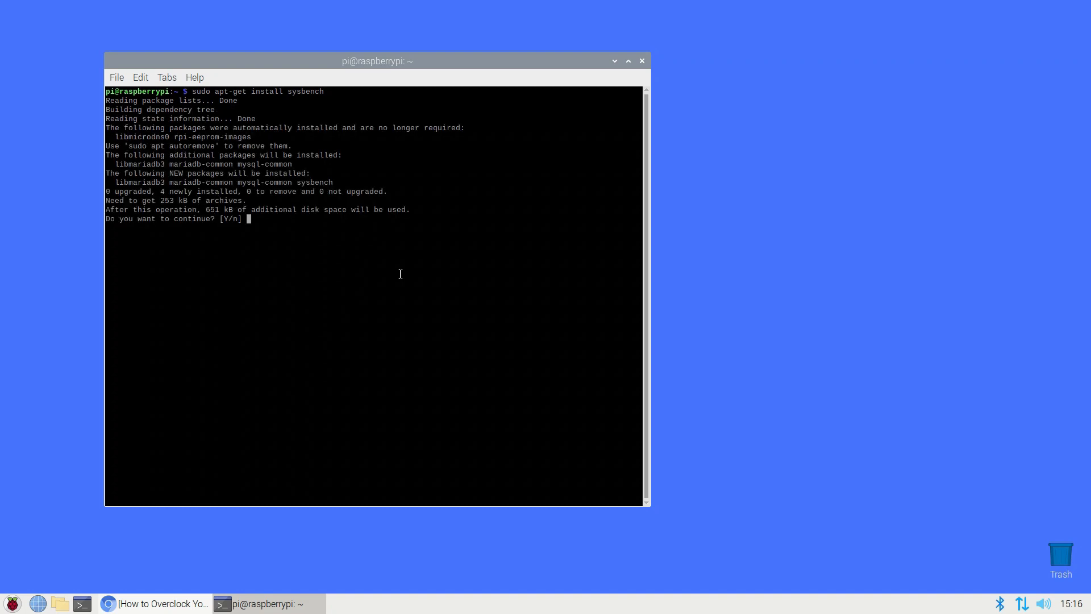
type("y")
key("Return")
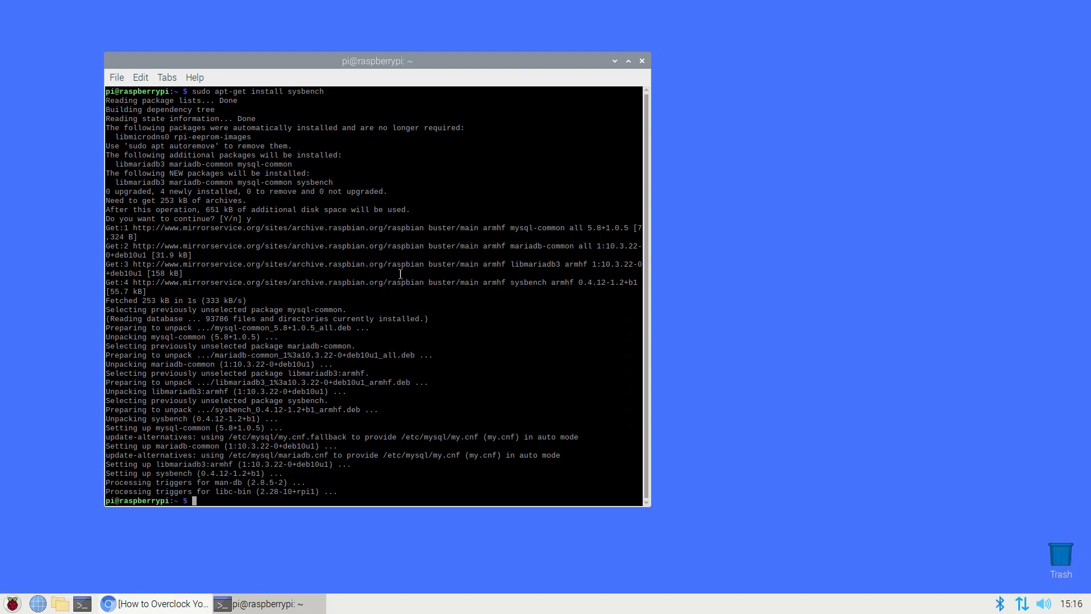
Clear the terminal and run the sysbench CPU test (max prime 2000, 4 threads) into pre-benchmark.txt.
type("clear")
key("Return")
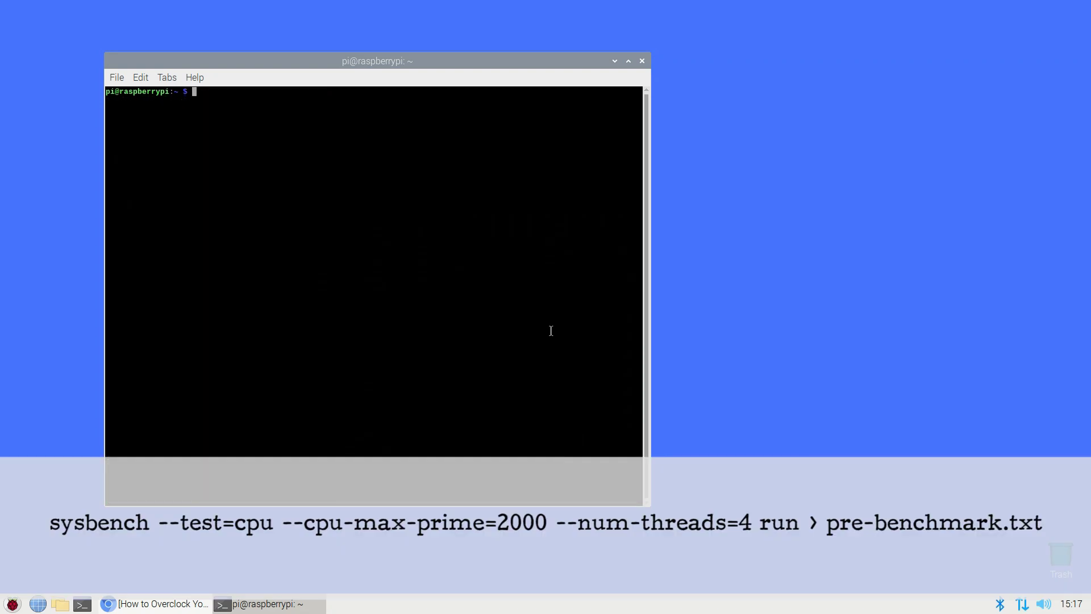
right_click(551, 331)
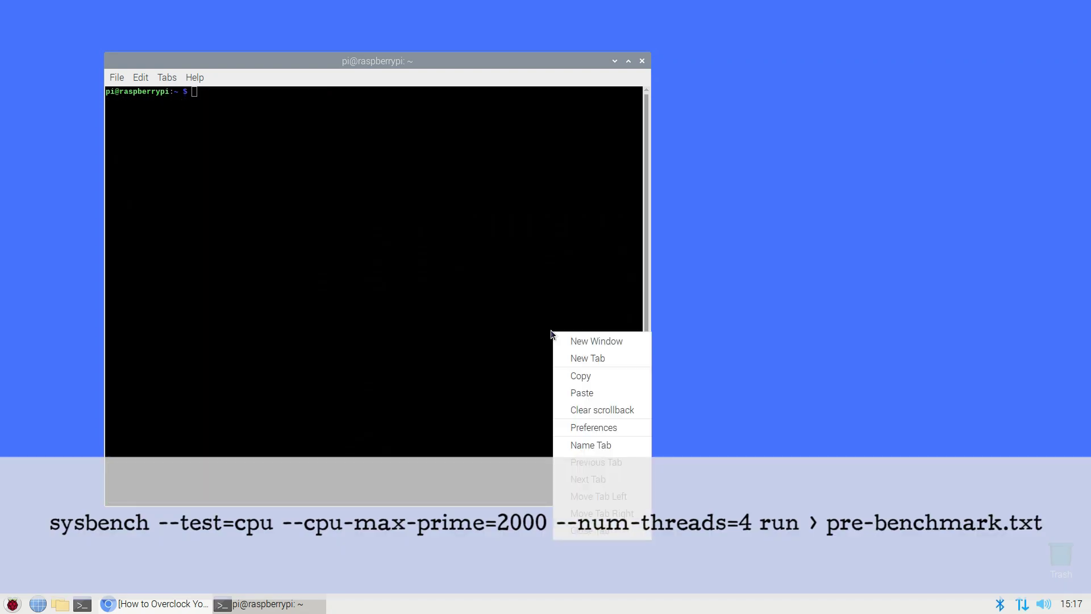
left_click(603, 391)
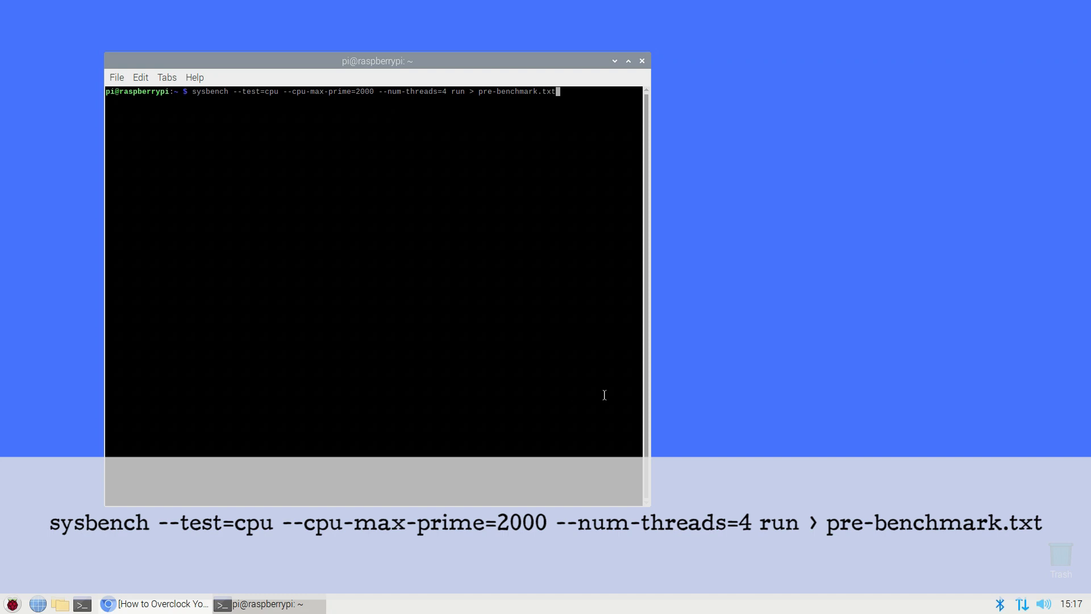
key("Return")
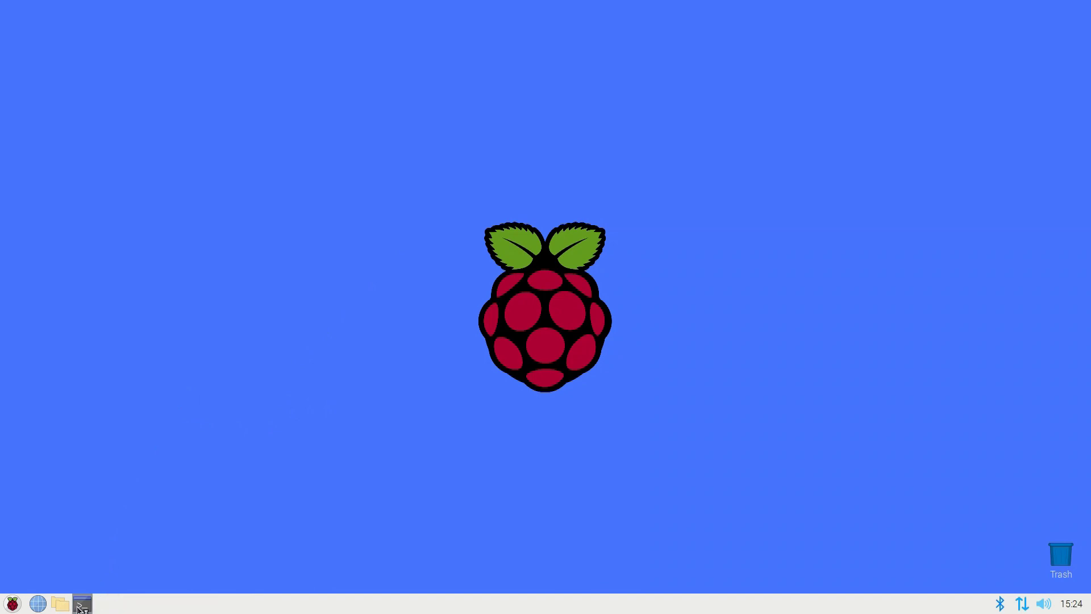
Open a new terminal window from the taskbar and move it toward the top-left.
left_click(88, 605)
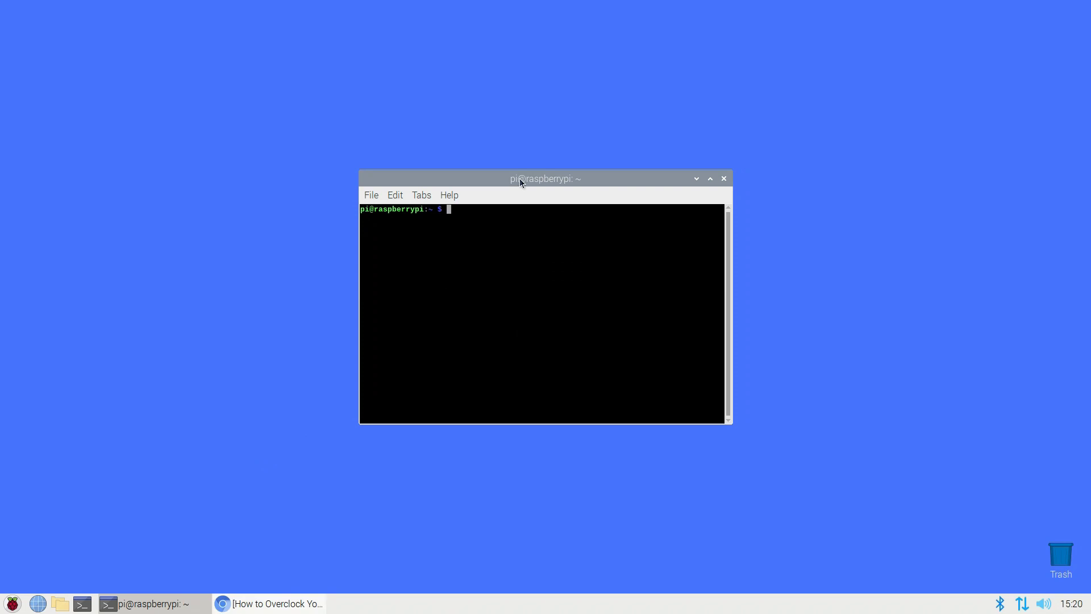
left_click_drag(519, 181, 305, 116)
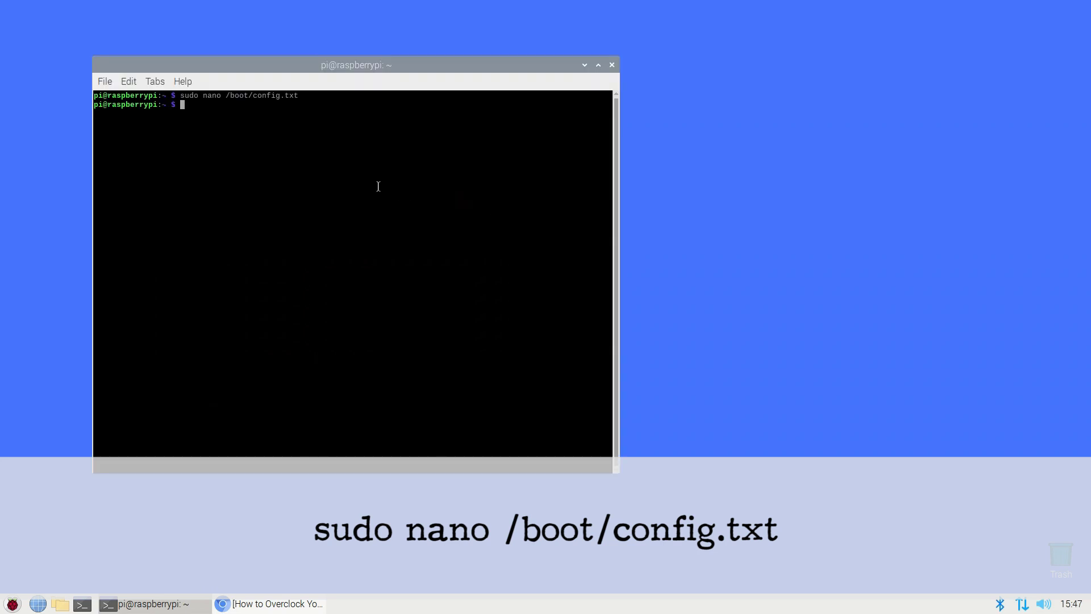
Open /boot/config.txt in nano and add a blank line after max_framebuffers=2 under [pi4].
key("Up")
key("Return")
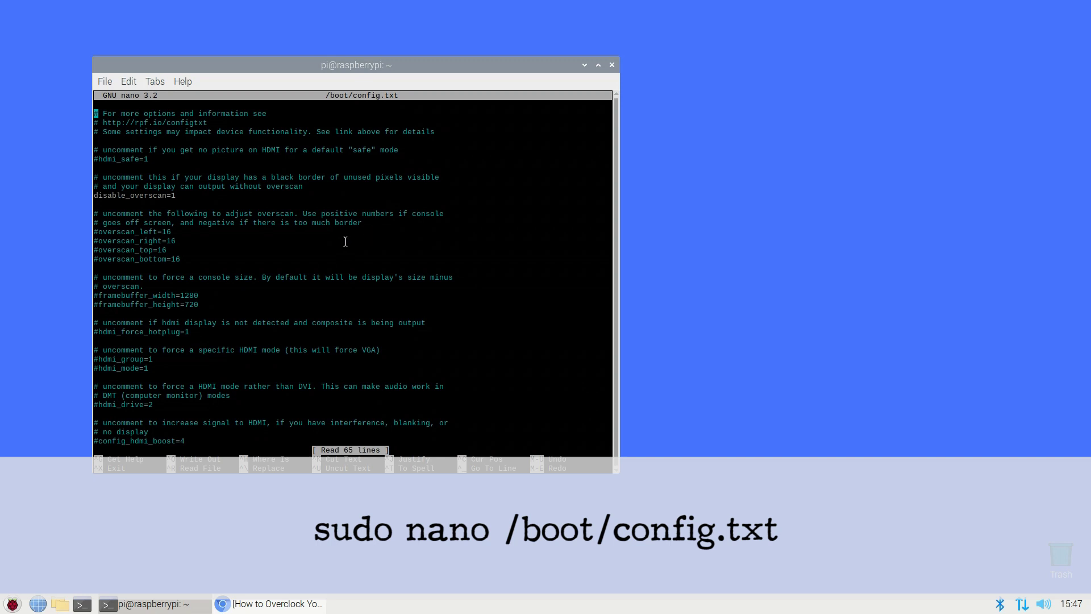
key("Down")
key("Down")
key("Down")
key("Down")
key("Down")
key("Down")
key("Down")
key("Down")
key("Down")
key("Down")
key("Down")
key("Down")
key("Down")
key("Down")
key("Down")
key("Down")
key("Down")
key("Down")
key("Down")
key("Down")
key("Down")
key("Down")
key("Down")
key("Down")
key("Down")
key("Down")
key("Down")
key("Down")
key("Down")
key("Down")
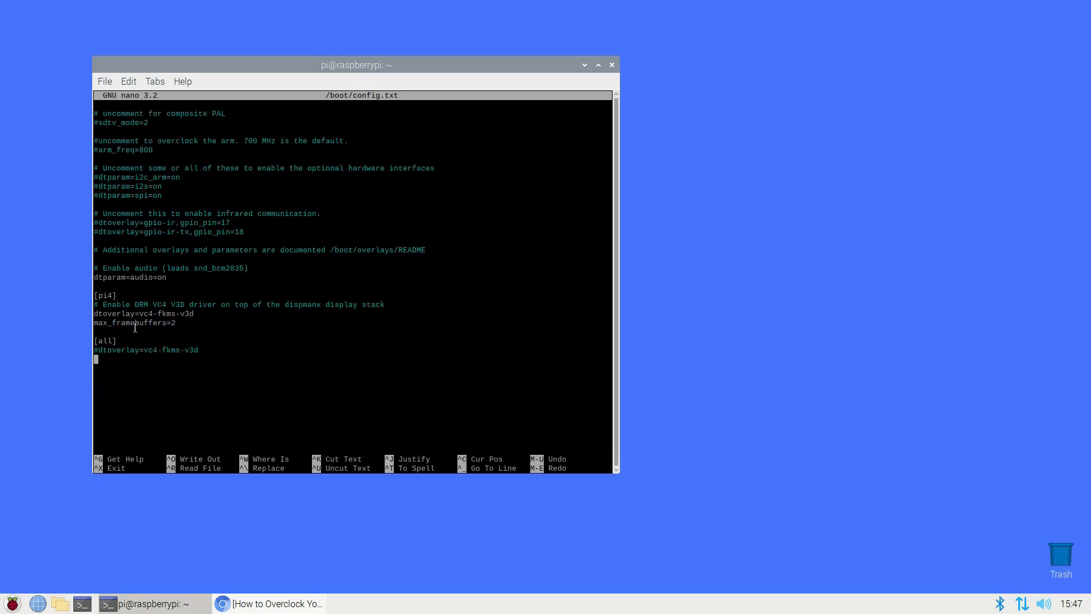
key("Up")
key("Up")
key("Up")
key("Return")
key("Up")
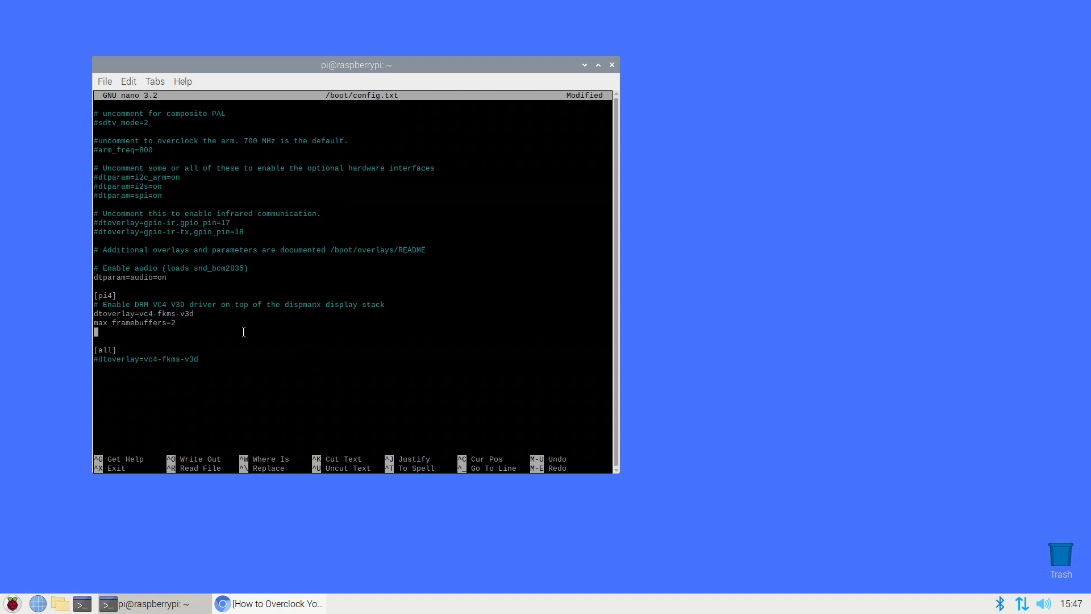
right_click(429, 356)
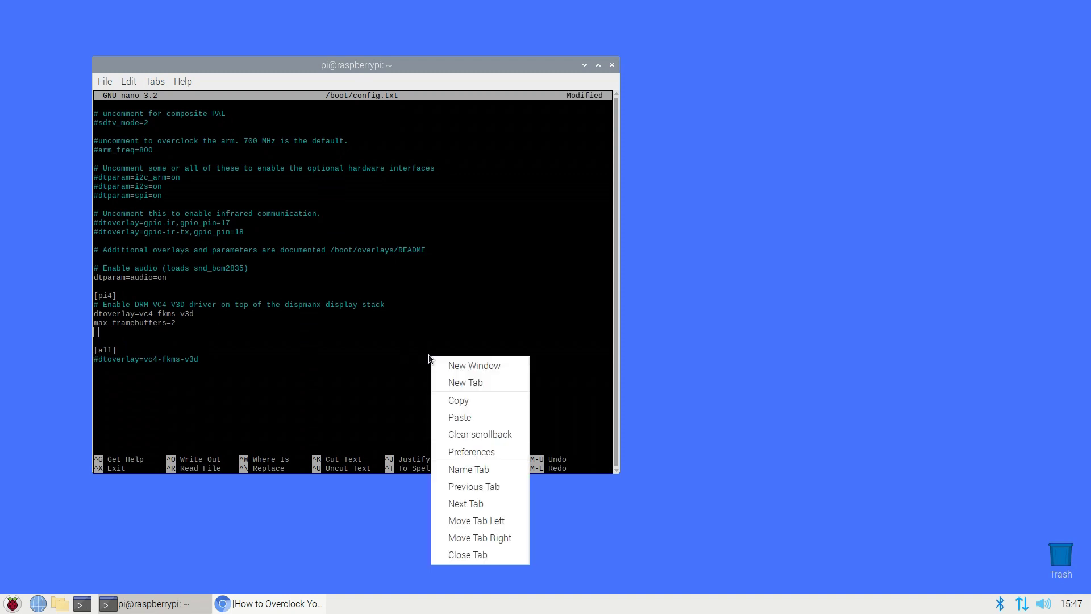
left_click(486, 417)
key("Left")
key("Left")
key("Left")
key("Left")
key("Left")
key("Left")
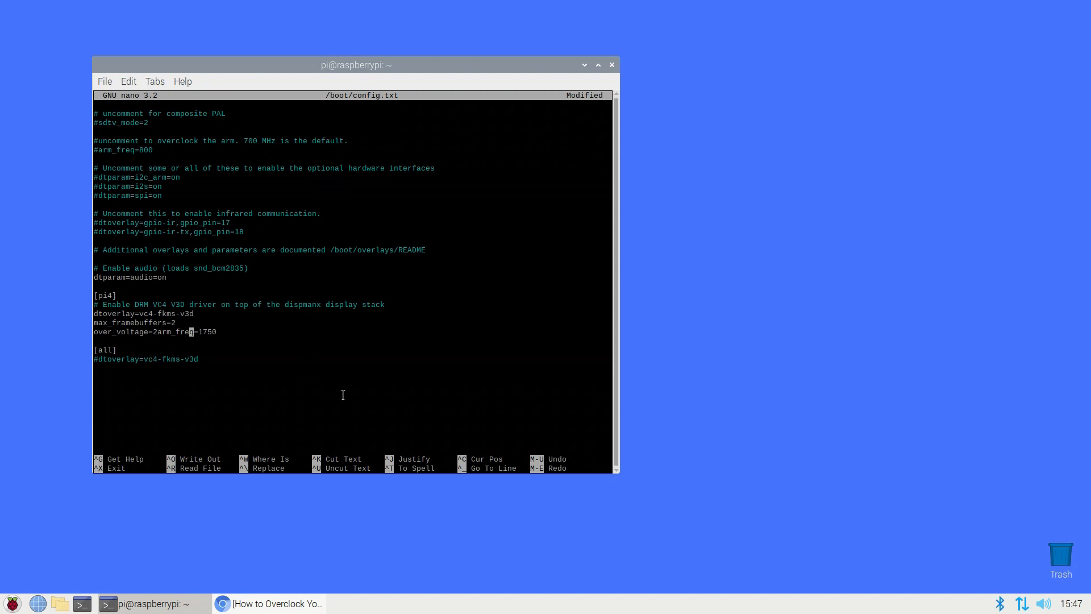
key("Left")
key("Left")
key("Left")
key("Left")
key("Left")
key("Left")
key("Left")
key("Return")
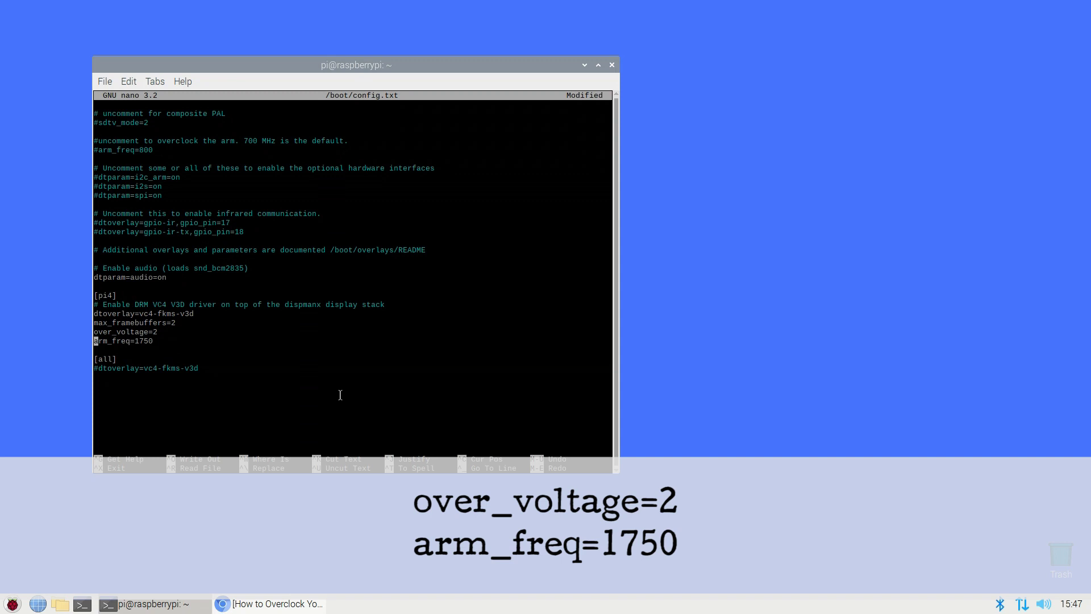
key("End")
key("BackSpace")
key("BackSpace")
key("BackSpace")
key("BackSpace")
key("BackSpace")
key("BackSpace")
key("BackSpace")
key("BackSpace")
key("BackSpace")
key("BackSpace")
key("BackSpace")
key("BackSpace")
key("BackSpace")
key("BackSpace")
key("BackSpace")
key("BackSpace")
key("BackSpace")
key("BackSpace")
key("BackSpace")
key("BackSpace")
key("BackSpace")
key("BackSpace")
key("BackSpace")
key("BackSpace")
key("BackSpace")
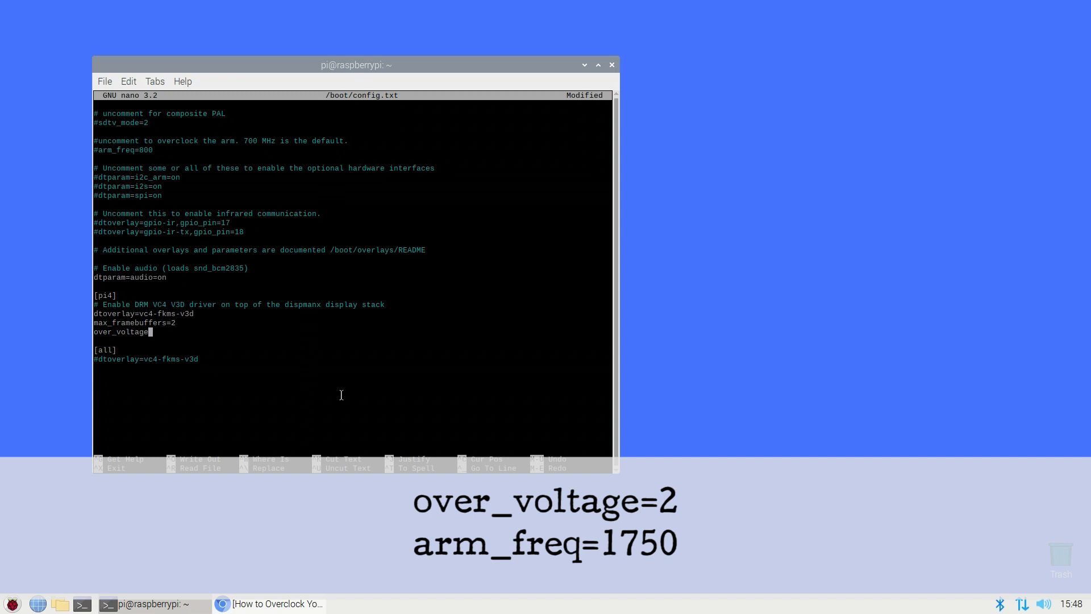
key("BackSpace")
key("BackSpace")
key("BackSpace")
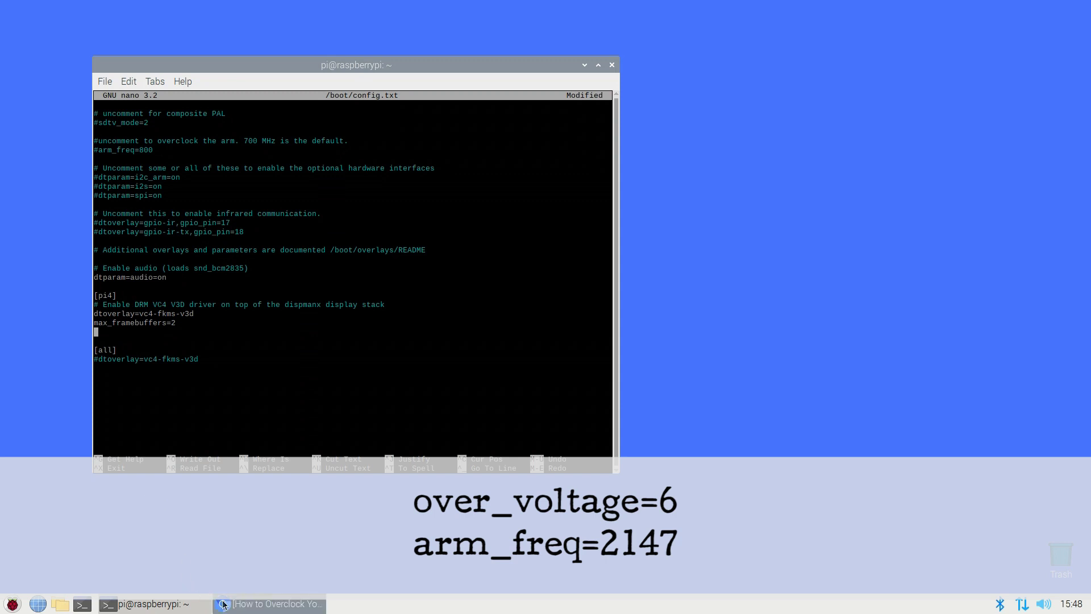
Paste over_voltage=6 and arm_freq=2147 into the [pi4] section on separate lines.
right_click(248, 336)
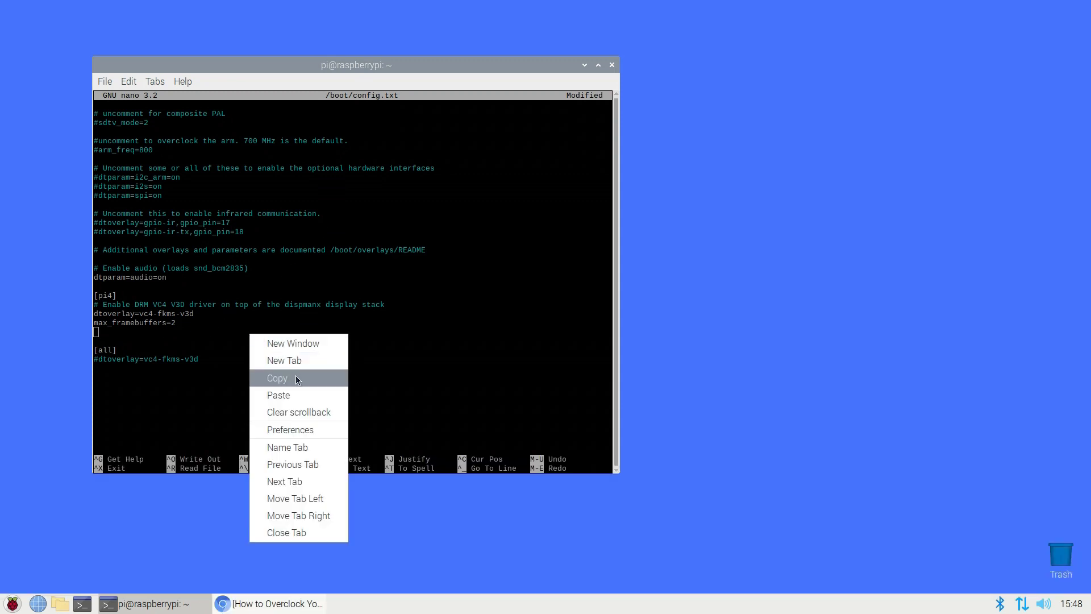
left_click(309, 392)
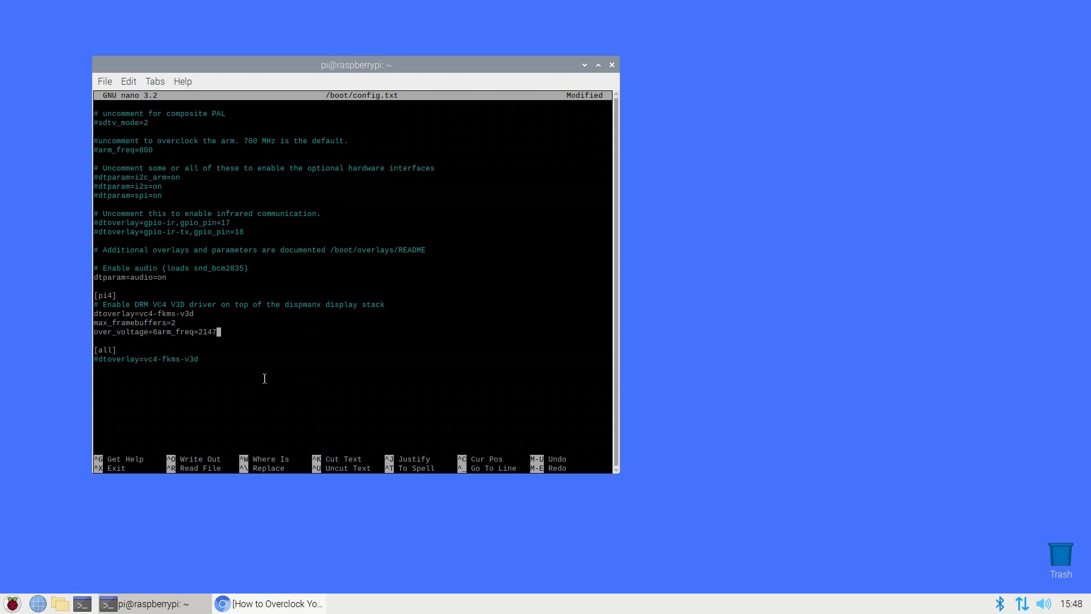
key("Left")
key("Left")
key("Left")
key("Left")
key("Left")
key("Left")
key("Left")
key("Left")
key("Left")
key("Left")
key("Left")
key("Left")
key("Left")
key("Return")
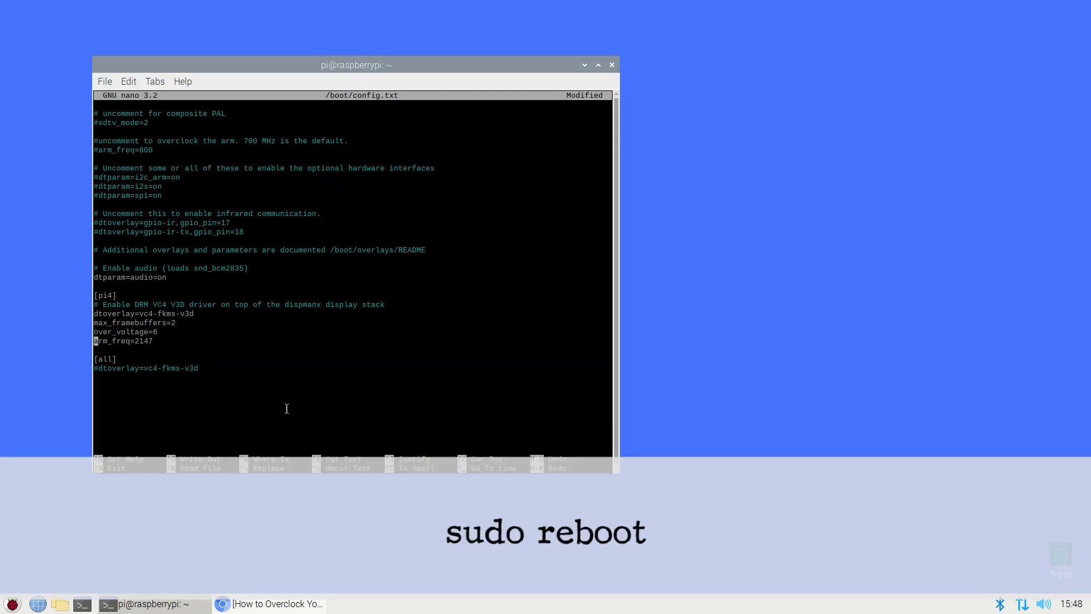
Save /boot/config.txt and exit nano.
key("ctrl+o")
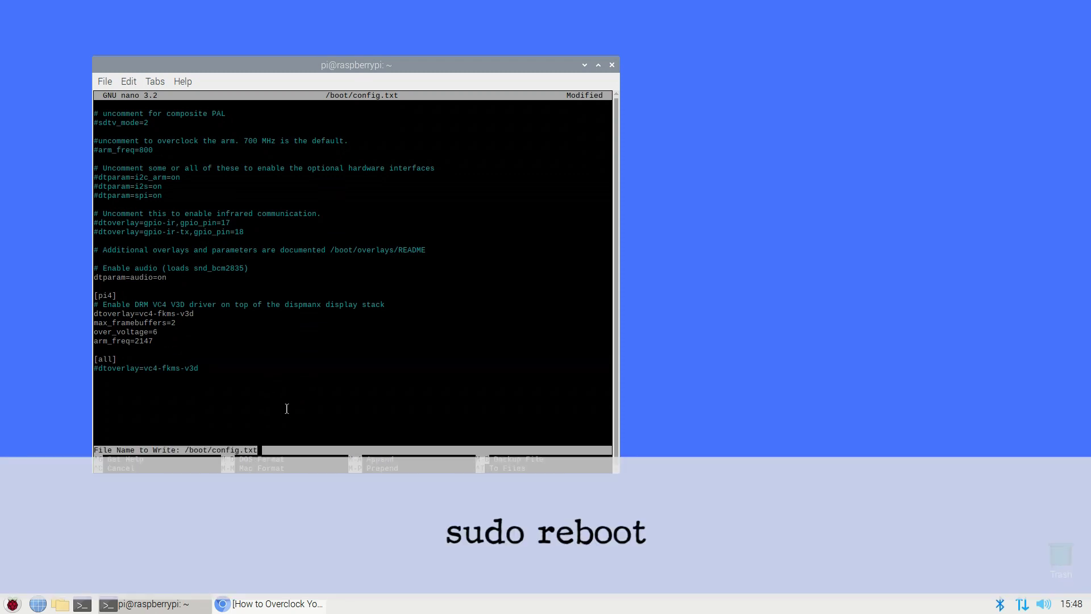
key("Return")
key("ctrl+x")
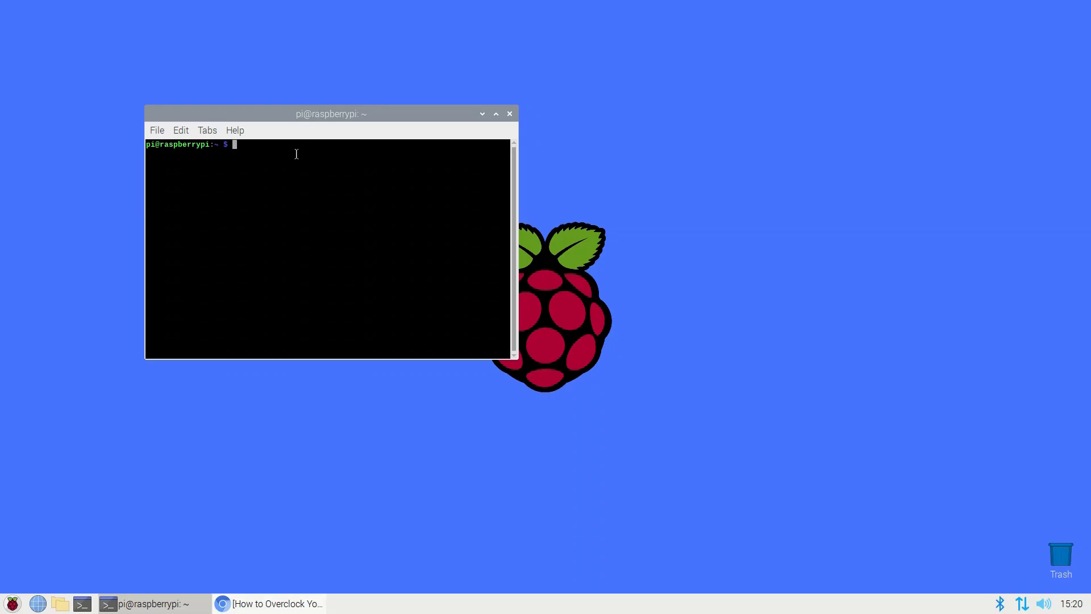
Run the post-overclock sysbench CPU benchmark and save its report to post-benchmark.txt in /home/pi.
left_click(348, 215)
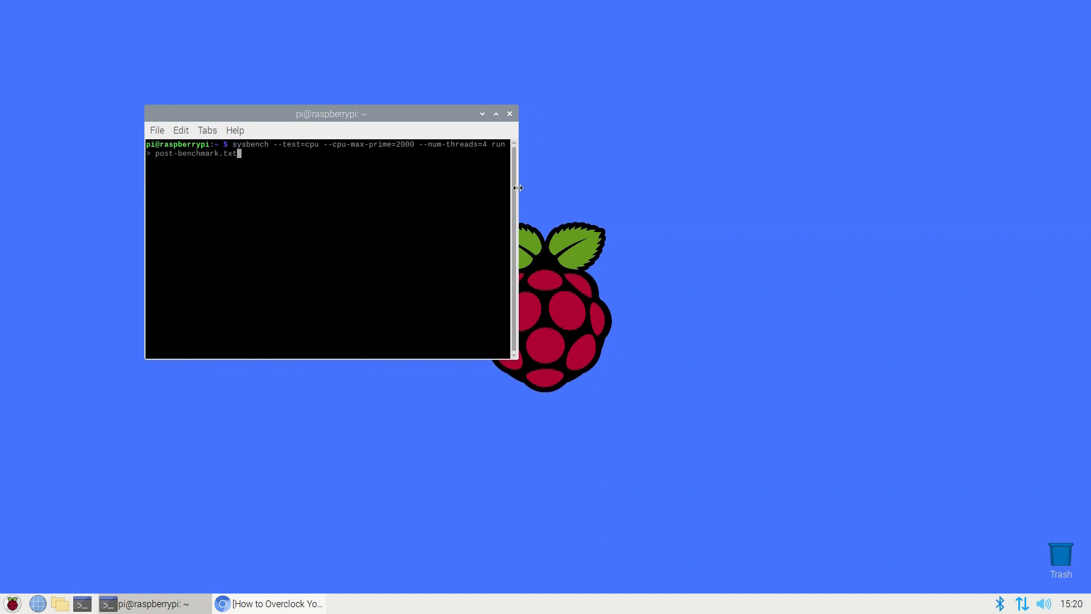
left_click_drag(517, 217, 724, 221)
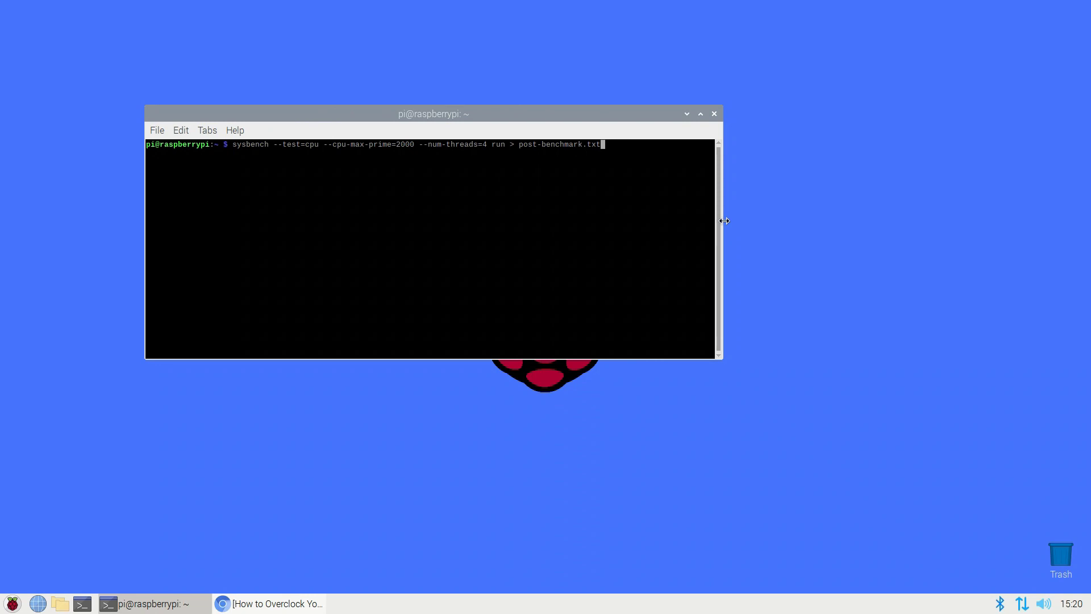
key("Return")
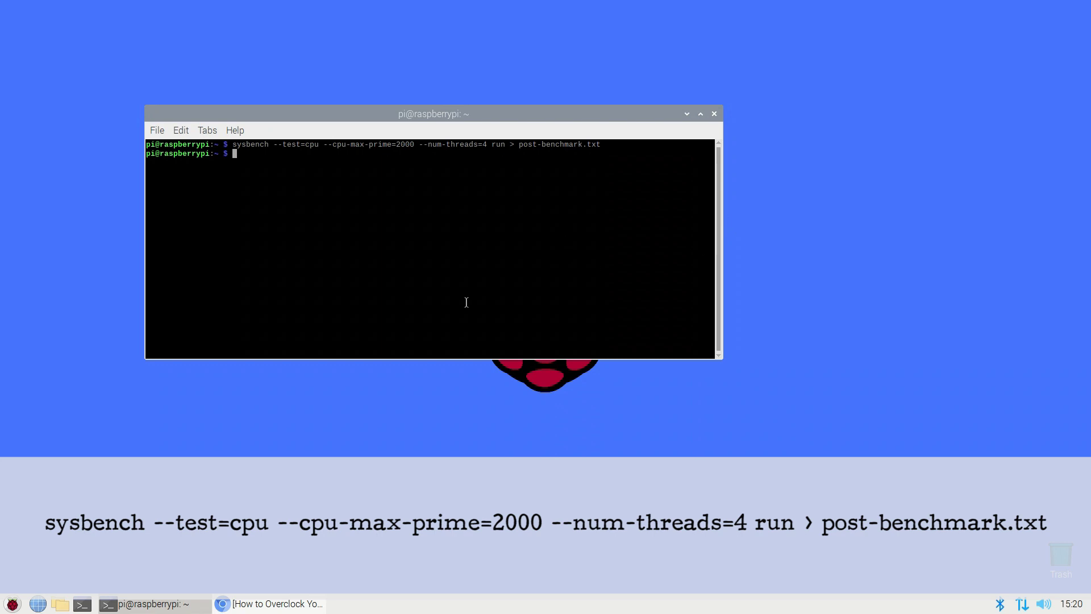
left_click(61, 603)
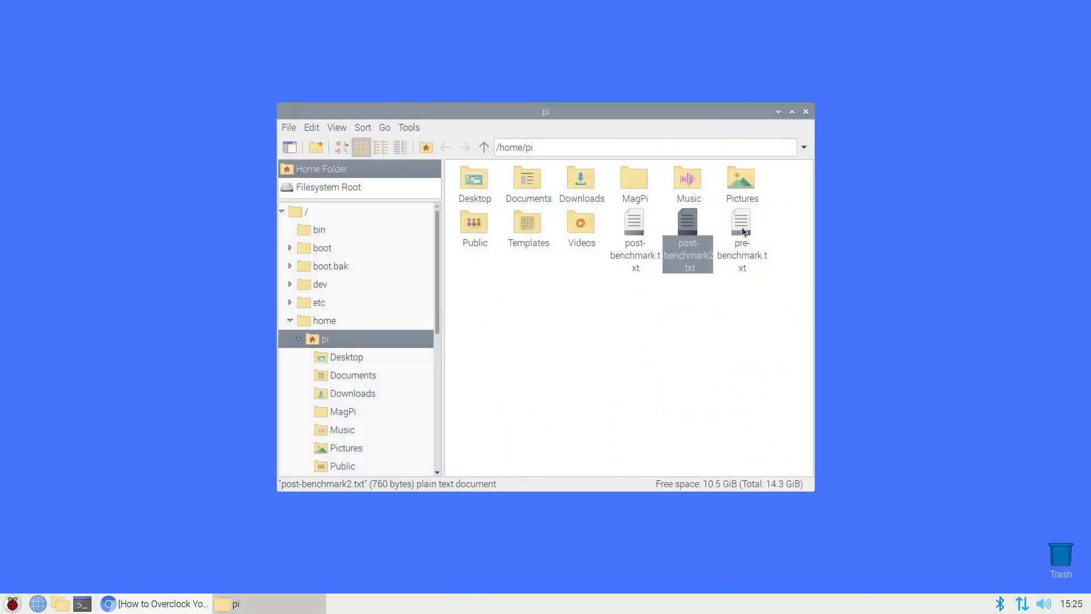
Open pre-benchmark.txt and post-benchmark2.txt side by side to compare 2.4011s against 2.0532s.
double_click(742, 231)
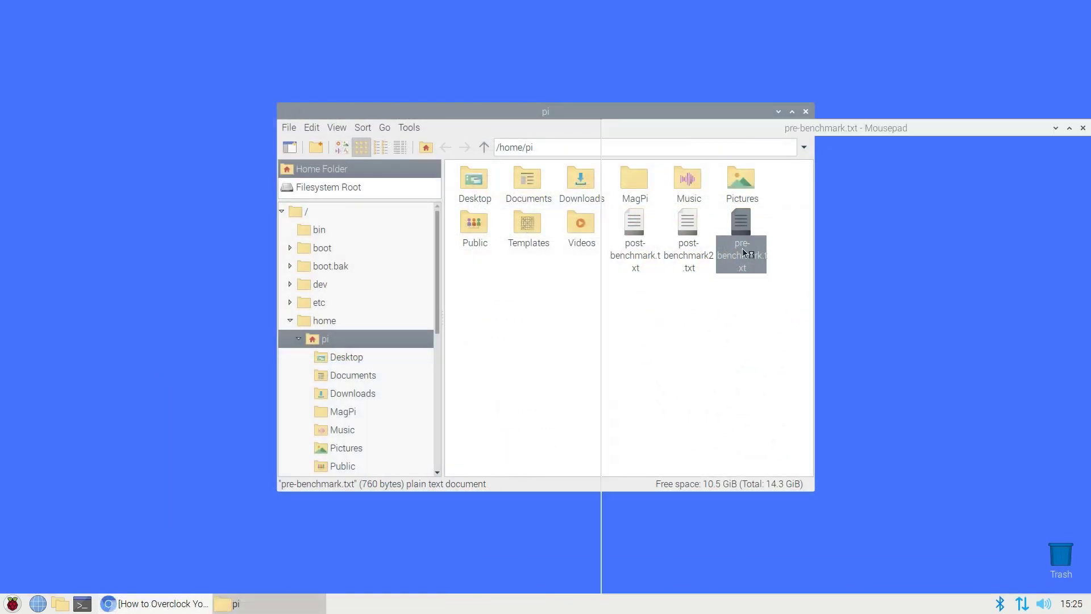
left_click_drag(926, 131, 365, 66)
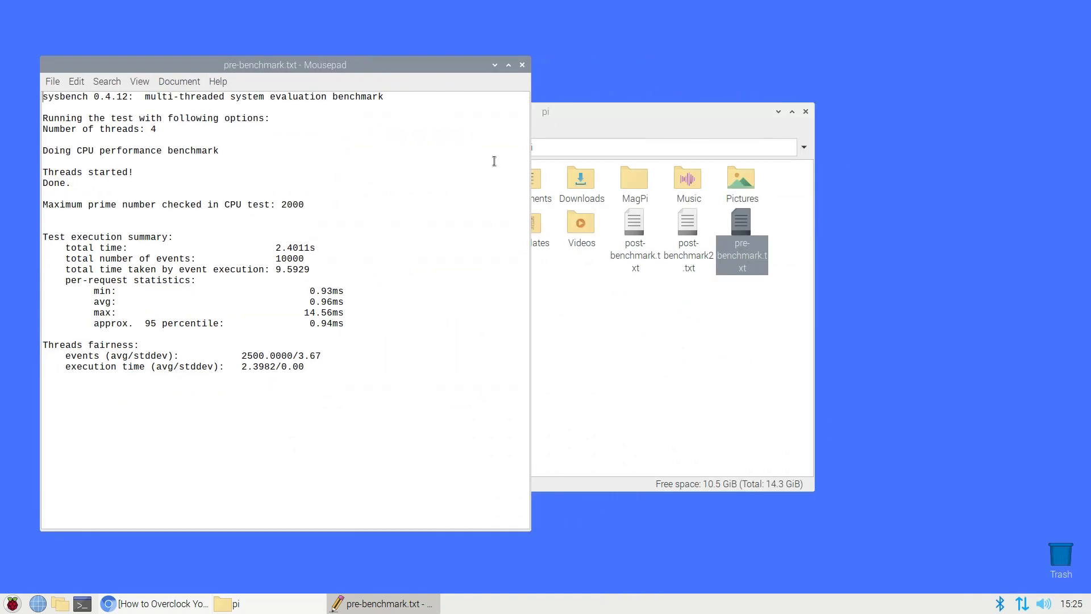
double_click(687, 223)
left_click(448, 73)
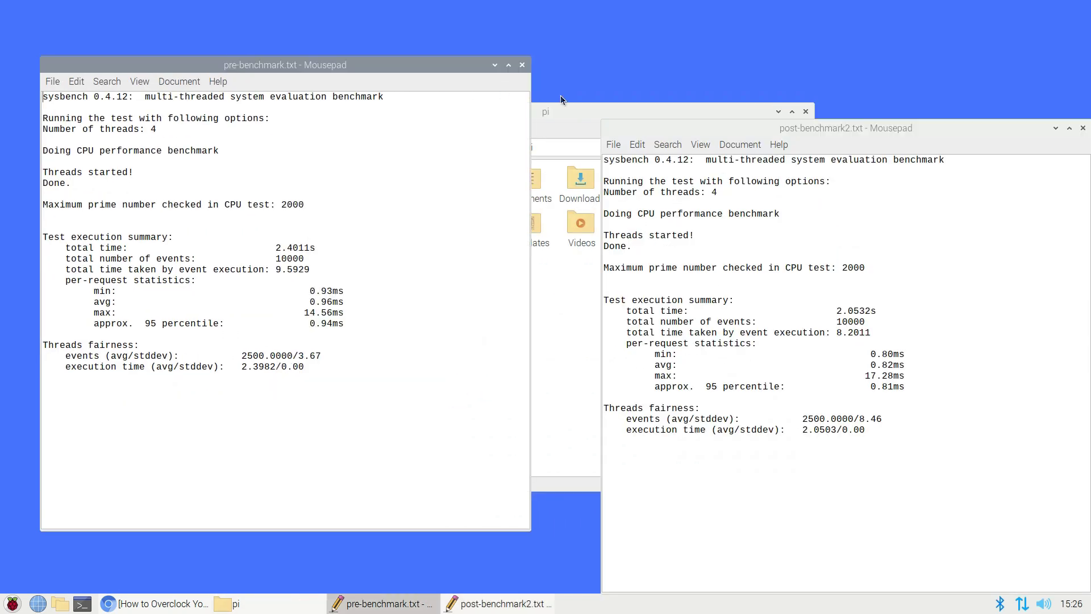
left_click_drag(696, 130, 592, 67)
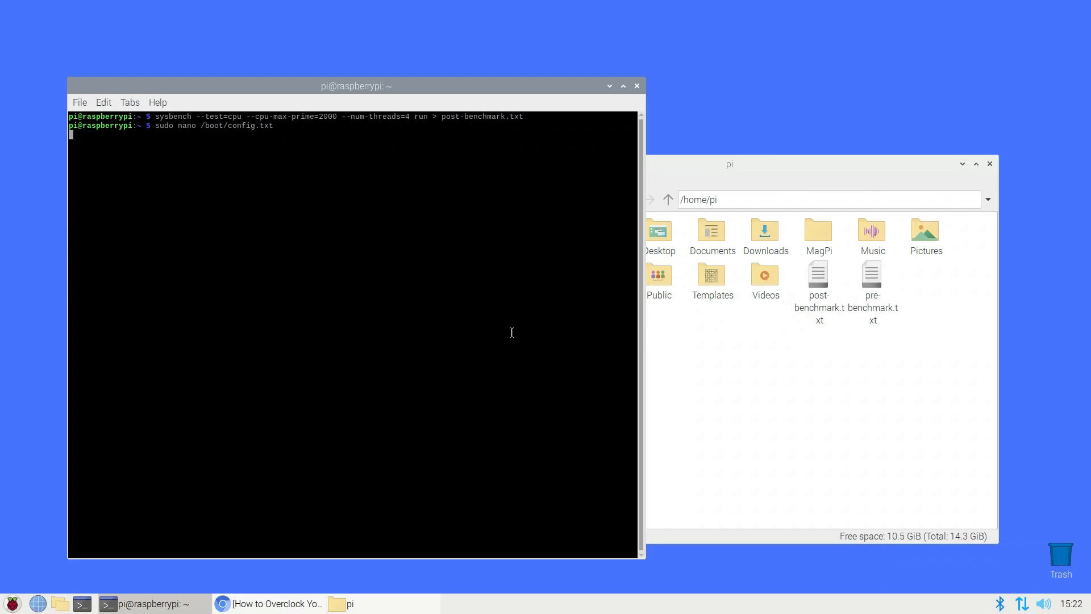
Insert a gpu_freq=600 line on a new blank line below arm_freq=1750 in [pi4].
scroll(353, 318, "down", 20)
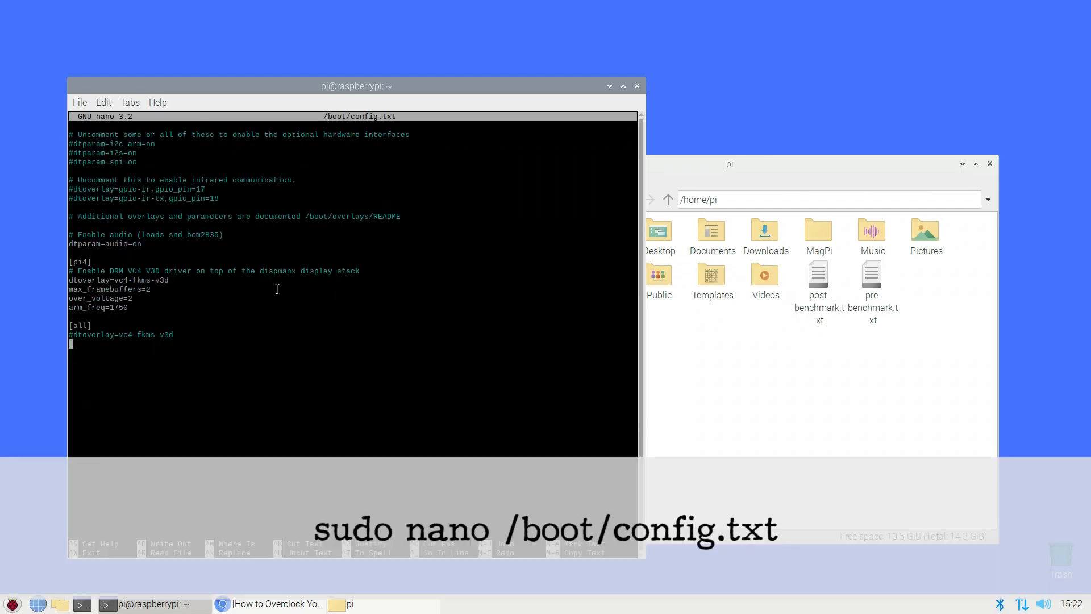
key("Up")
key("Up")
key("Up")
key("Return")
key("Up")
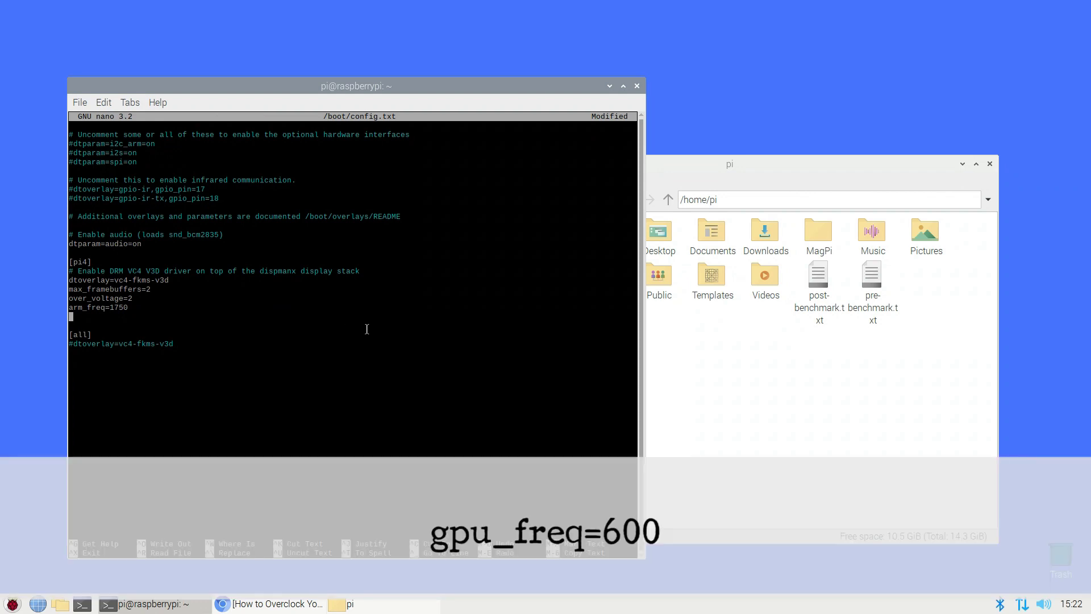
right_click(435, 320)
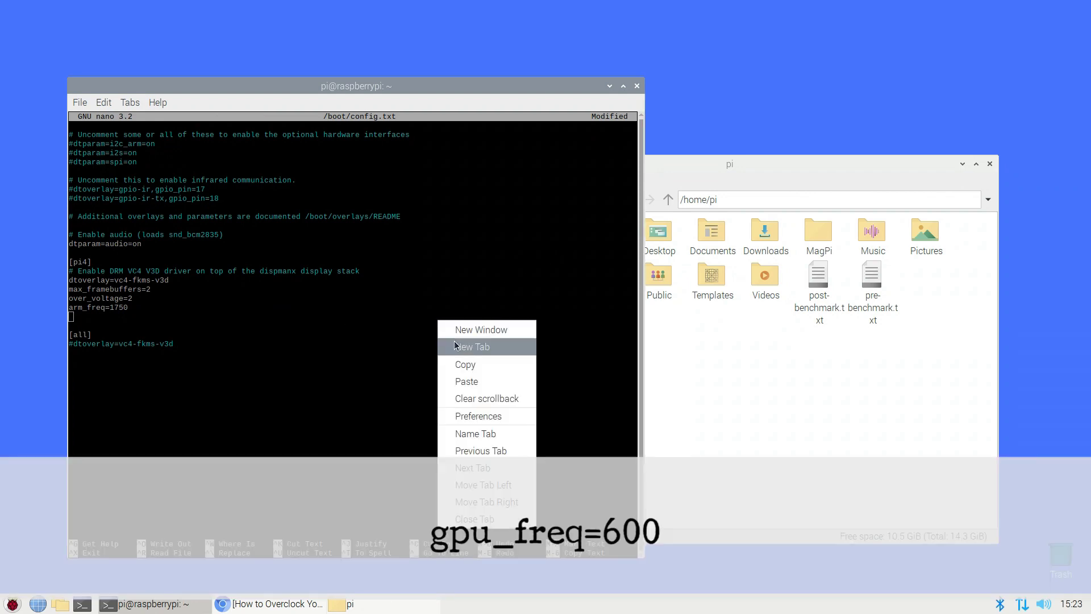
left_click(495, 378)
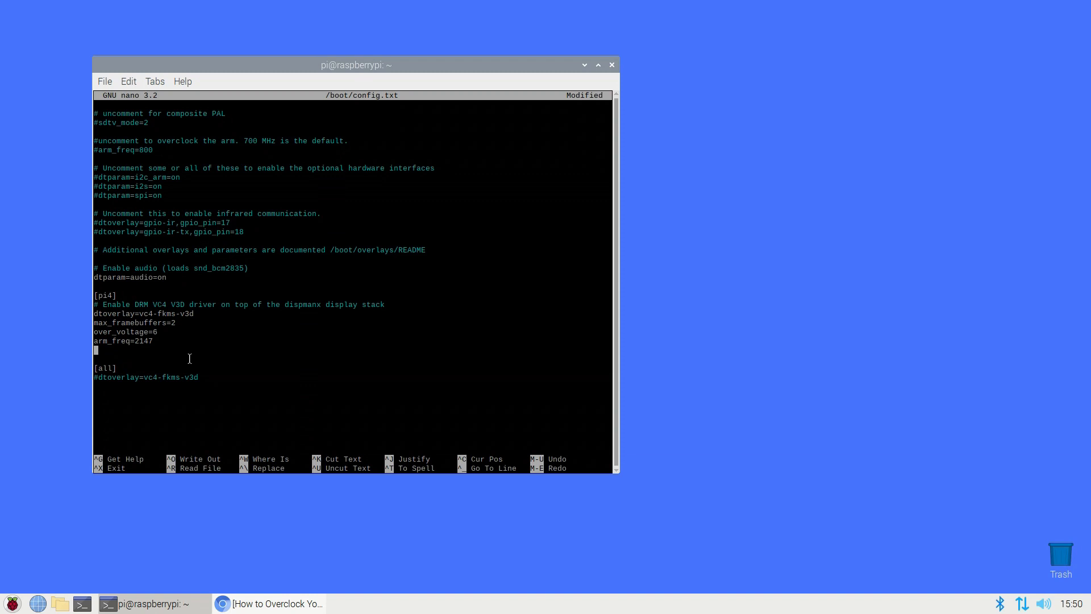
Paste gpu_freq=750 below arm_freq=2147 and start writing the file to /boot/config.txt.
right_click(185, 354)
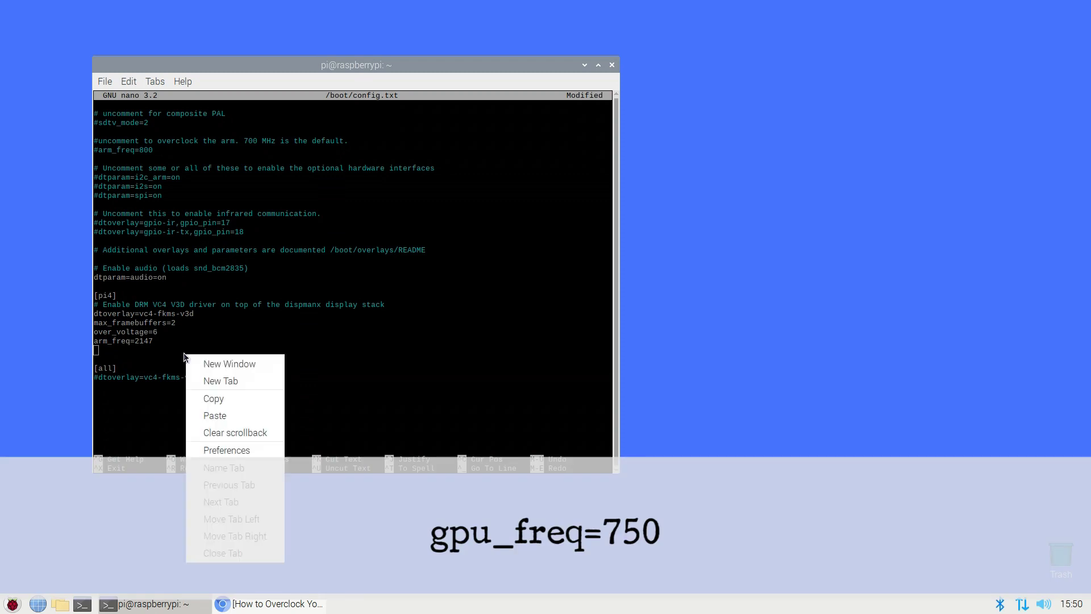
left_click(244, 415)
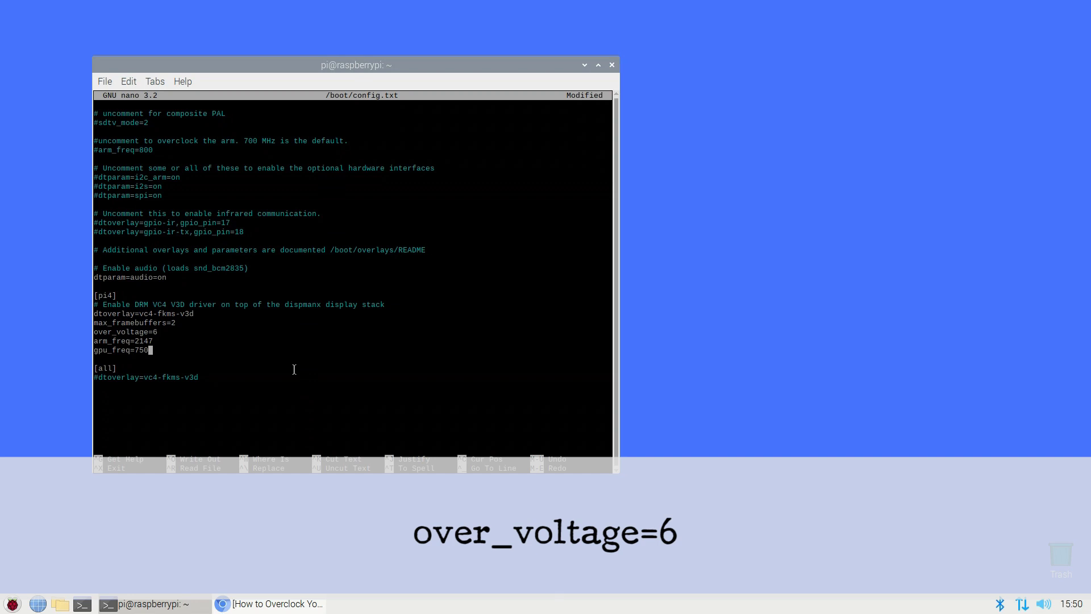
key("ctrl+o")
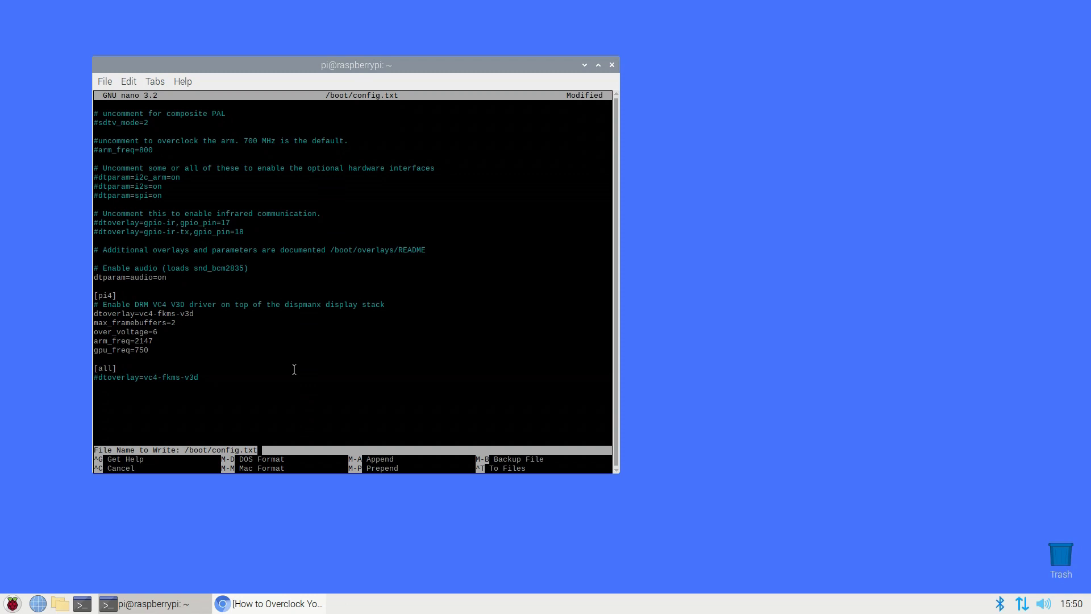
Confirm the /boot/config.txt file name and exit nano to the shell prompt.
key("Return")
key("ctrl+x")
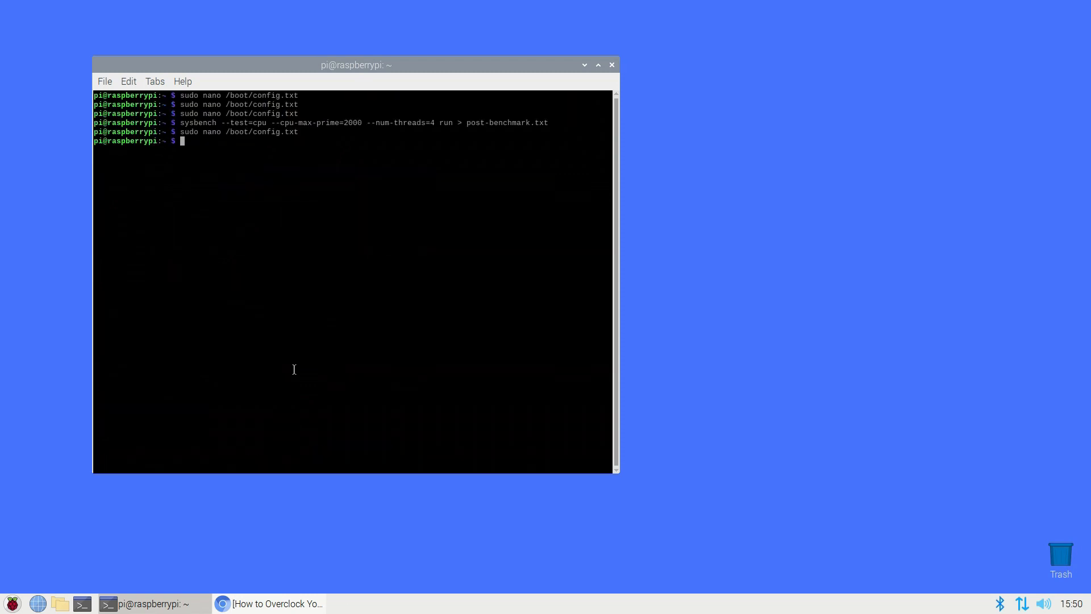